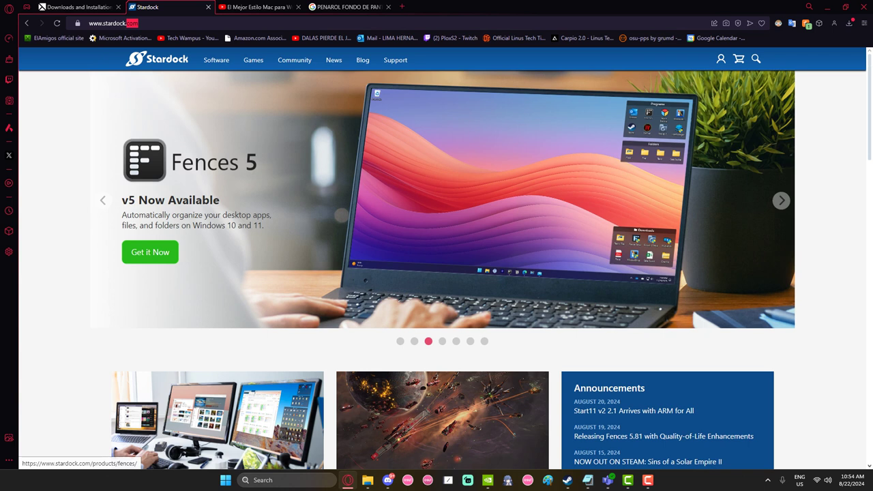
Open the ObjectDock product page from the Software menu and scroll through its dock features
scroll(436, 273, up, 2)
mouse_move(216, 60)
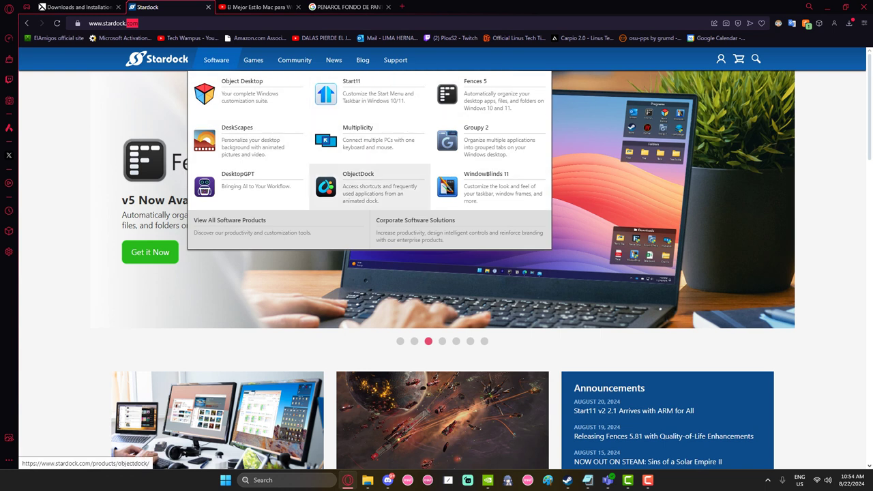
click(362, 181)
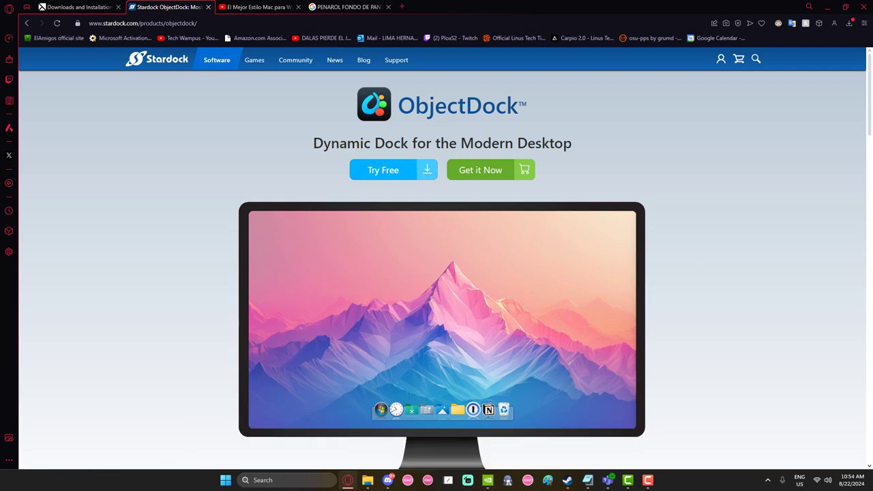
scroll(437, 273, down, 9)
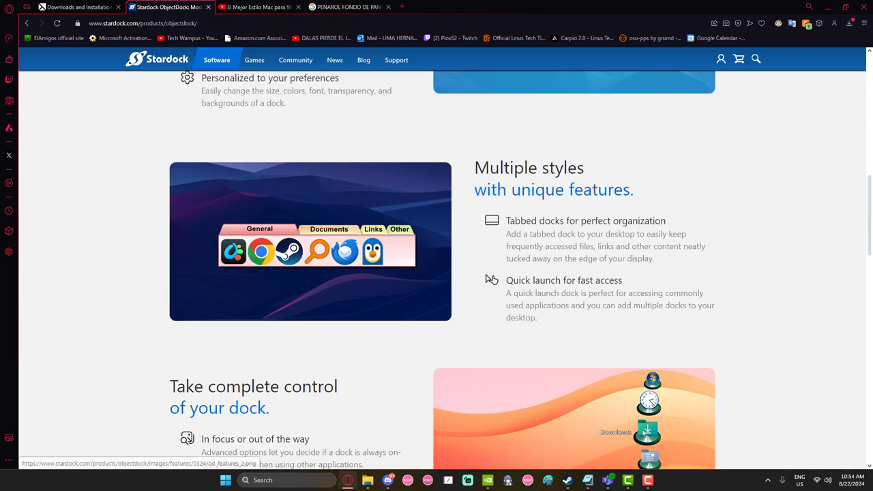
scroll(436, 273, down, 1)
scroll(436, 273, up, 1)
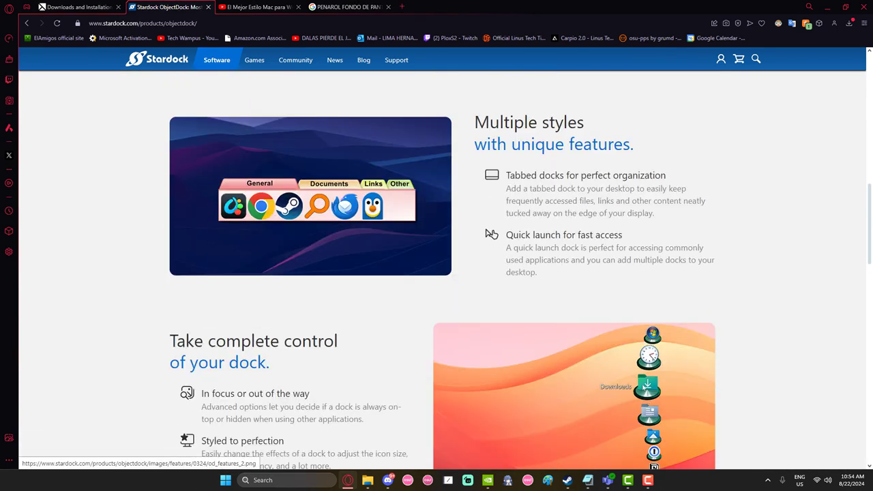
scroll(436, 273, up, 1)
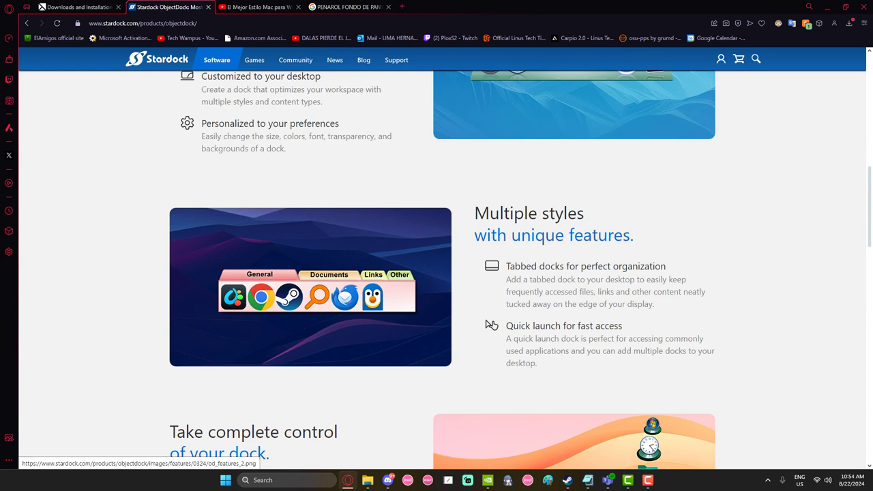
scroll(491, 325, up, 9)
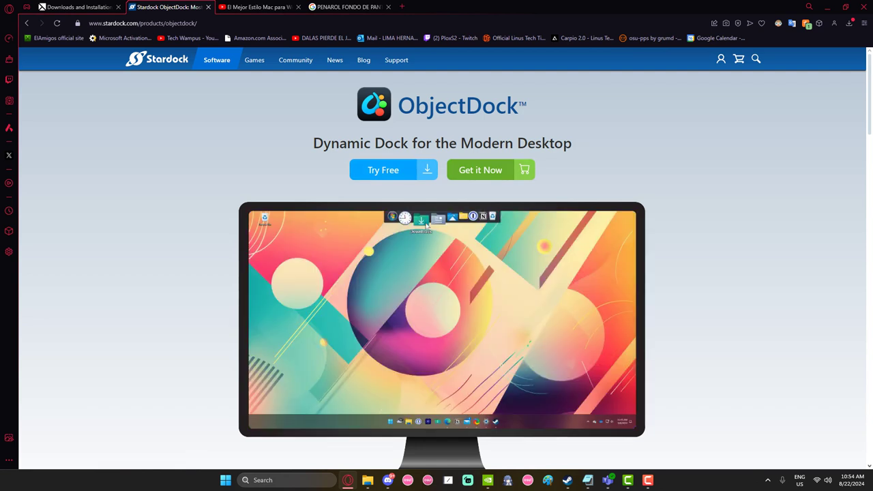
Open the Try Free trial page, then go back to the top of the ObjectDock product page
click(413, 170)
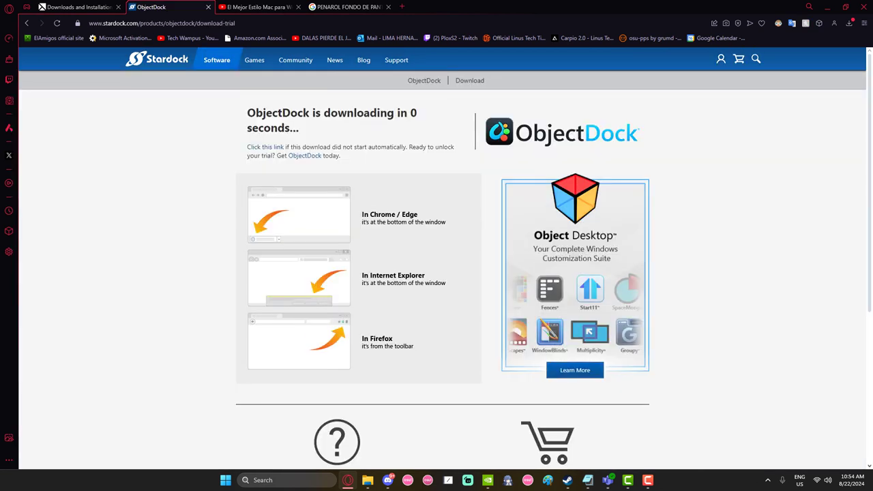
scroll(436, 273, down, 2)
key(alt+Left)
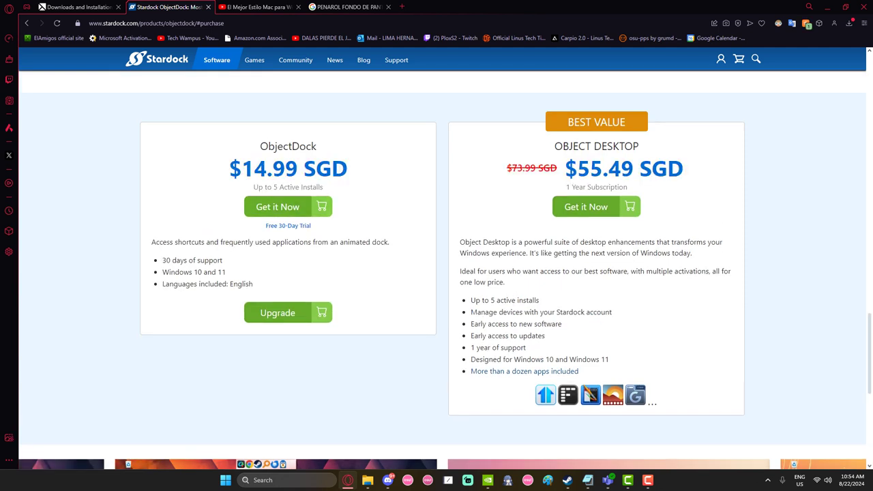
key(alt+Left)
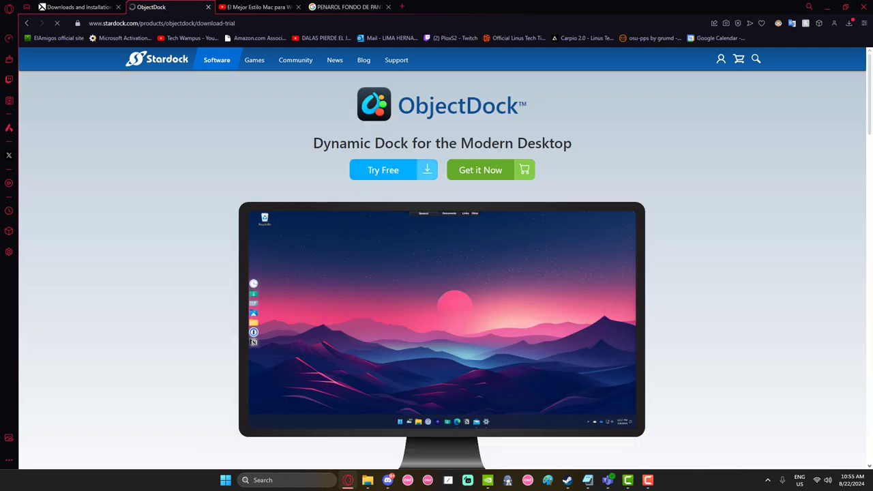
Reopen the trial download page and trigger the ObjectDock3_setup download with 'Click this link'
click(426, 170)
scroll(426, 170, down, 2)
scroll(436, 273, up, 2)
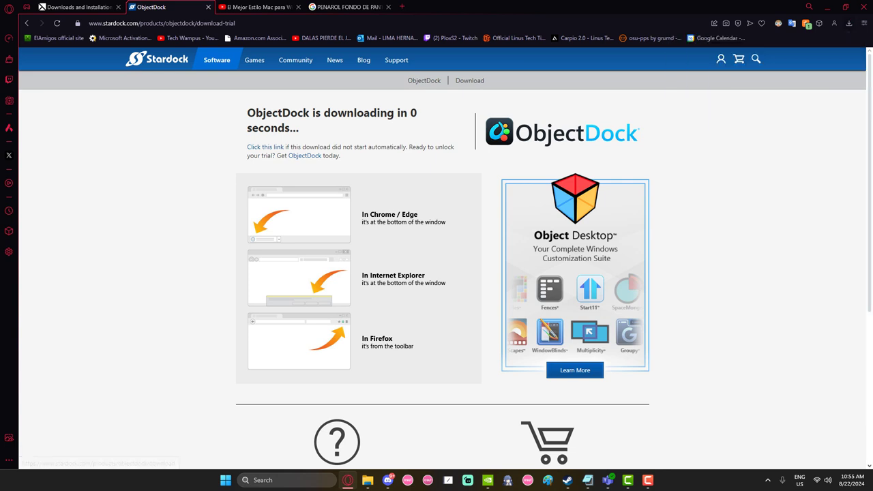
click(265, 146)
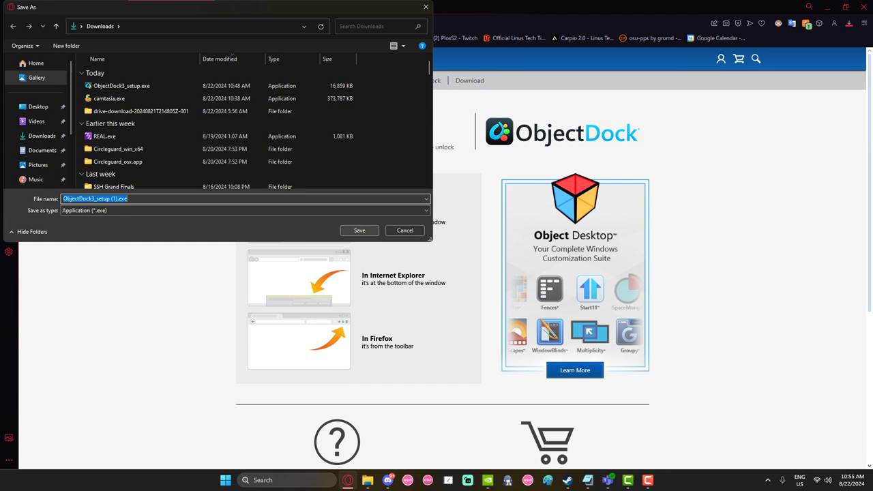
Save ObjectDock3_setup to Downloads and run the installer, allowing it through UAC
click(359, 230)
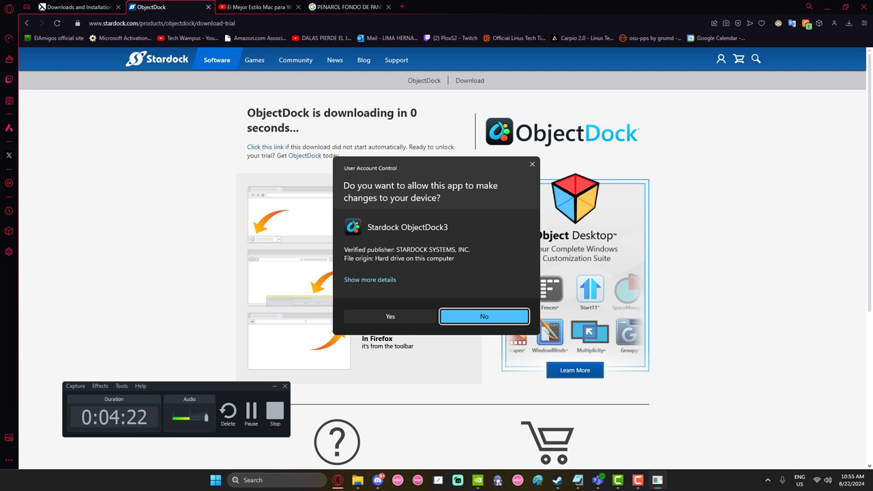
key(alt+y)
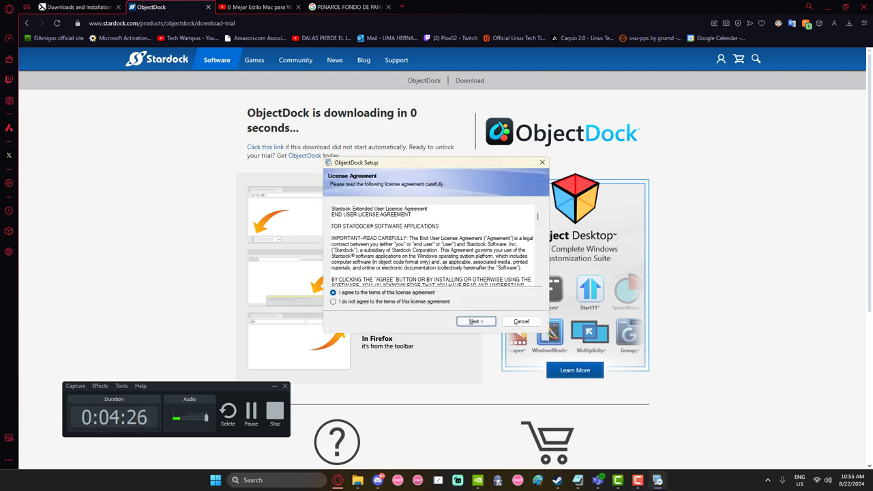
click(825, 7)
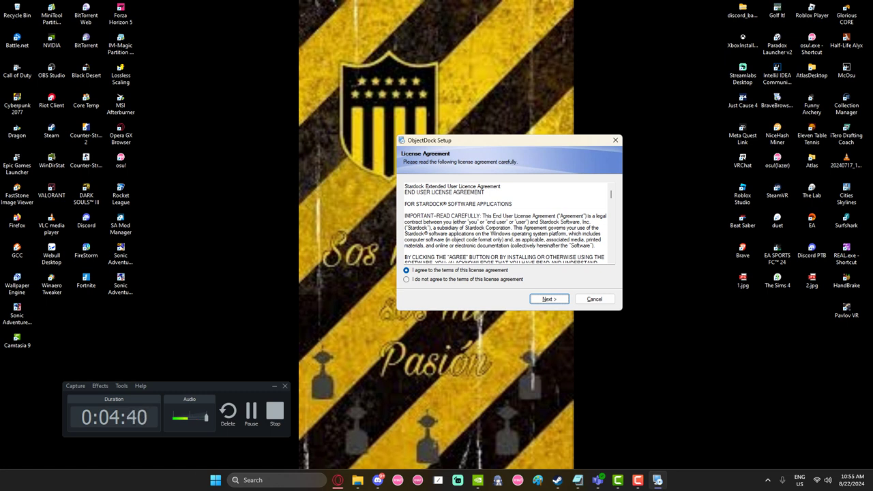
Accept the ObjectDock license agreement and install to the default folder
scroll(505, 223, down, 5)
scroll(505, 223, up, 5)
scroll(506, 223, down, 5)
scroll(506, 224, up, 5)
scroll(505, 224, down, 10)
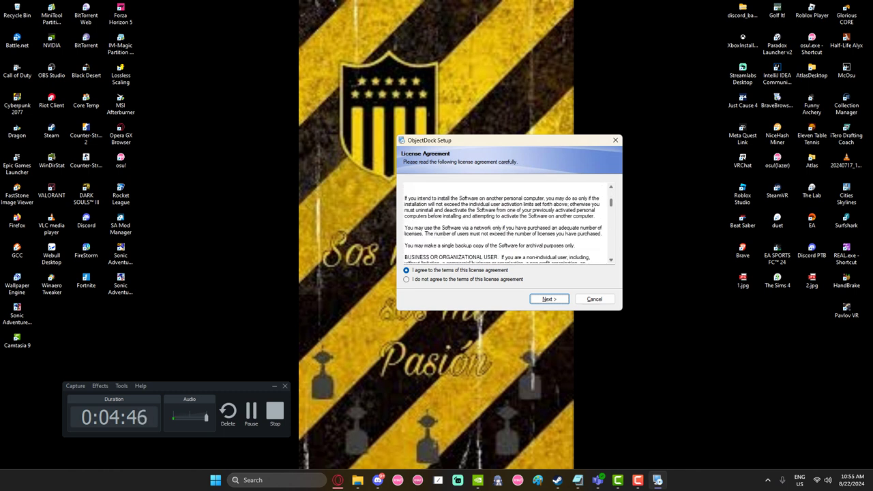
scroll(505, 224, down, 10)
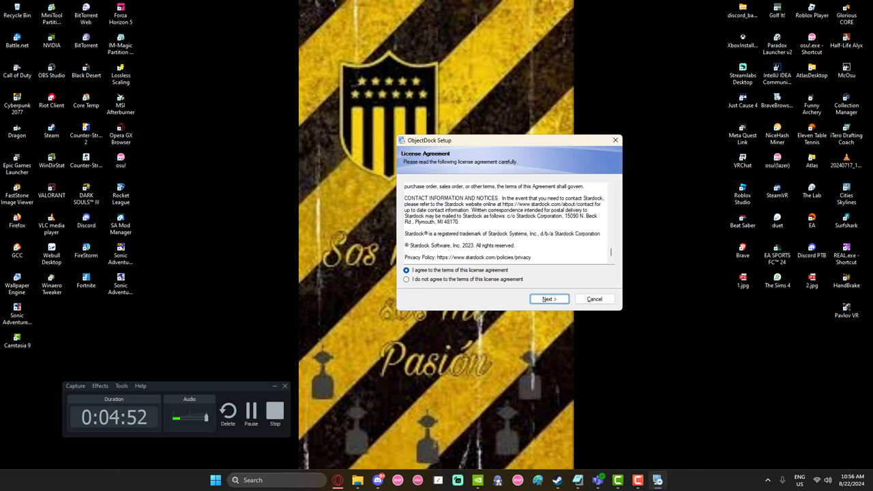
click(406, 270)
key(Return)
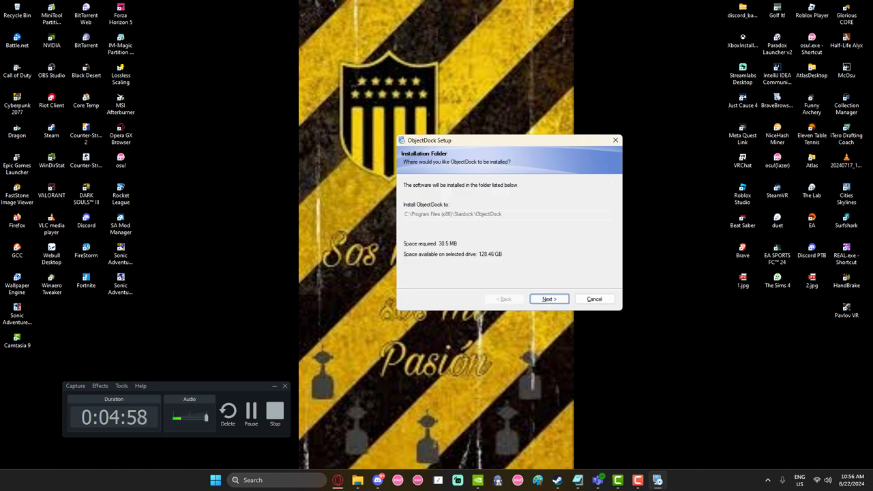
key(Return)
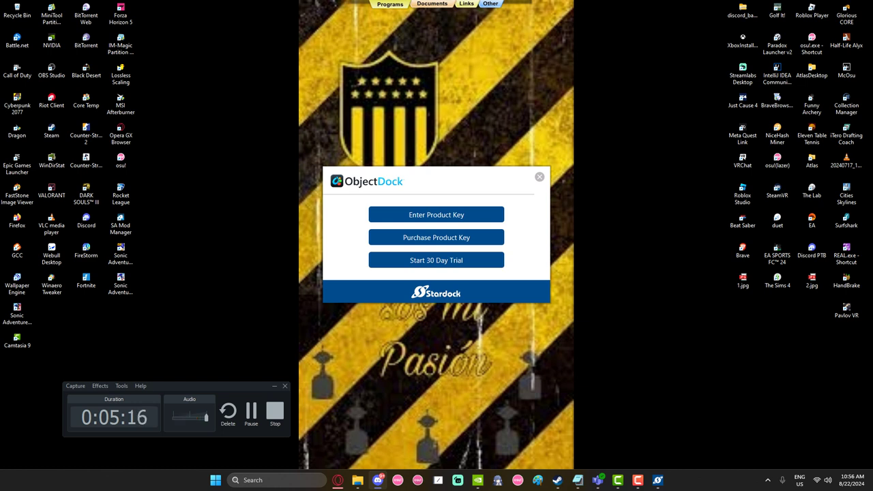
Try activating with a product key, entering a key and an email address
click(436, 215)
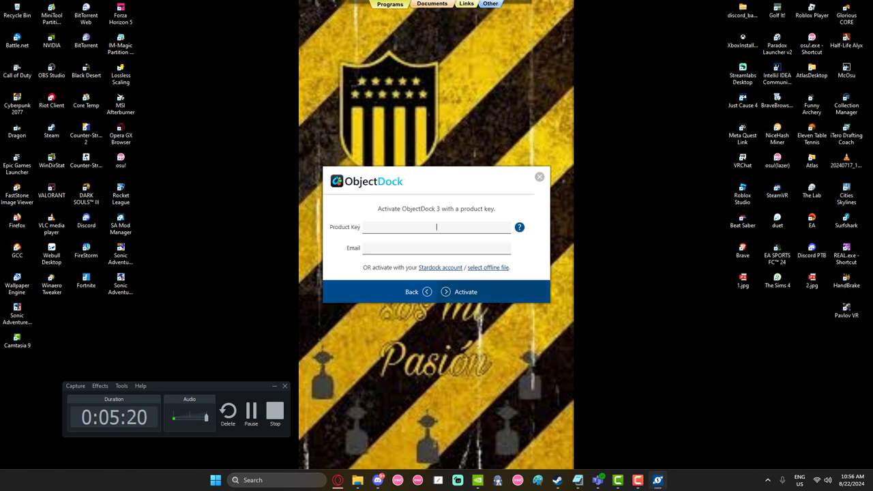
key(ctrl+a)
key(ctrl+c)
key(Tab)
key(ctrl+v)
key(Return)
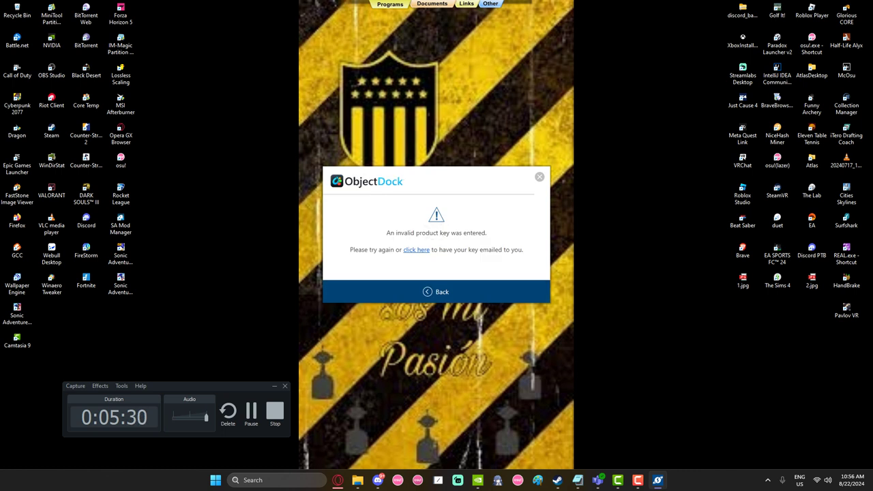
Dismiss the invalid product key error and choose the 30-day trial option instead
key(Return)
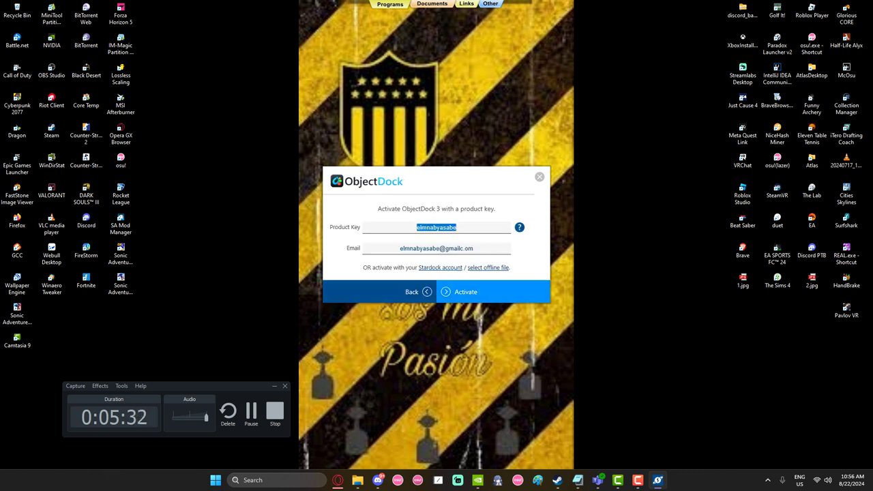
key(Return)
key(Return)
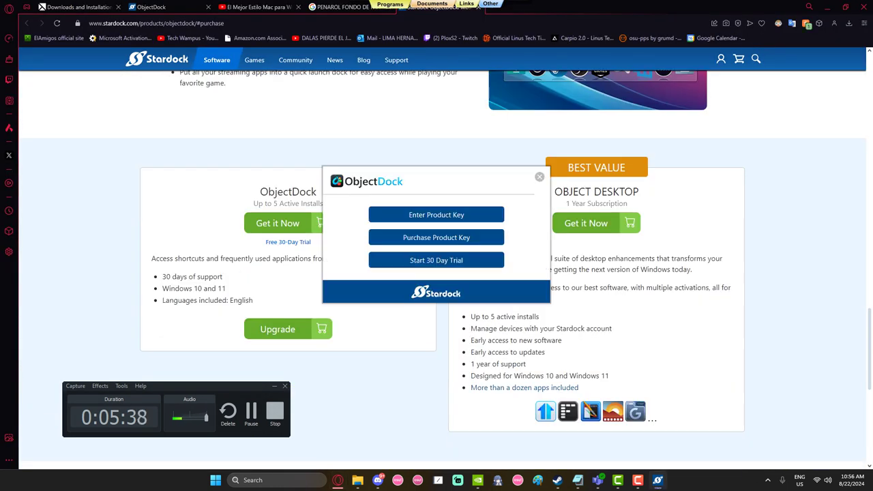
key(super+Down)
key(Tab)
key(Return)
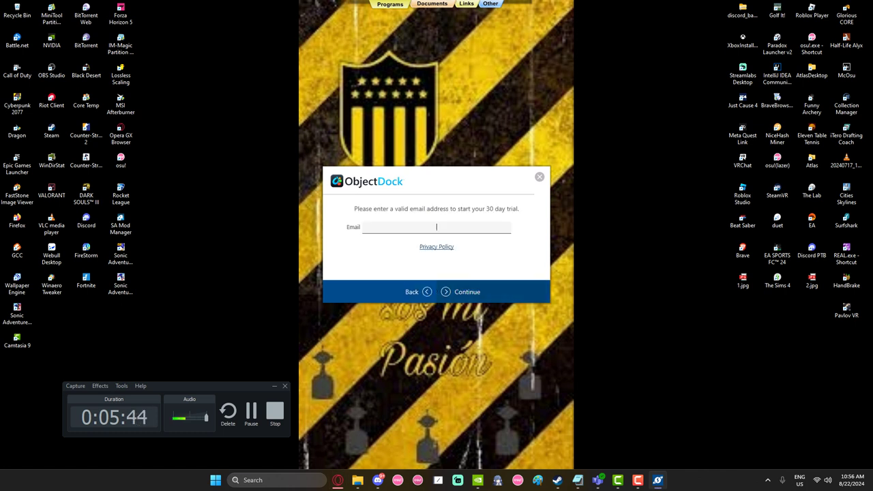
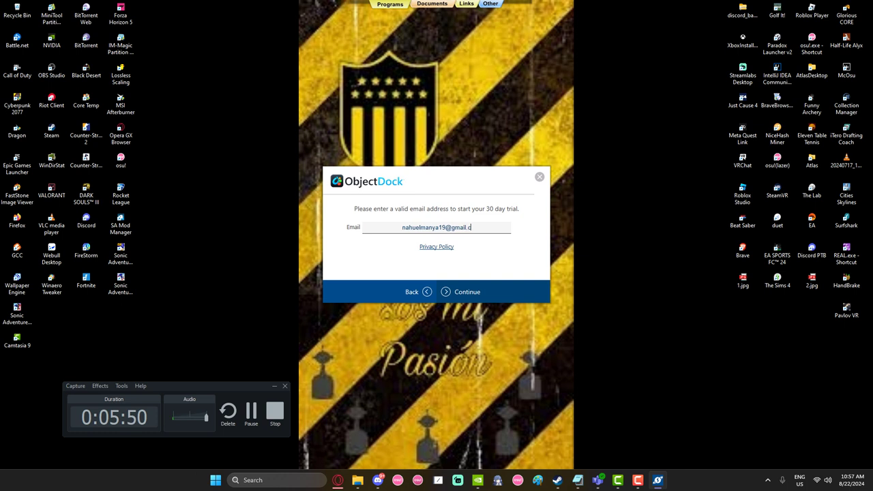
Enter the trial email address, fixing its domain ending, and submit it for verification
key(Return)
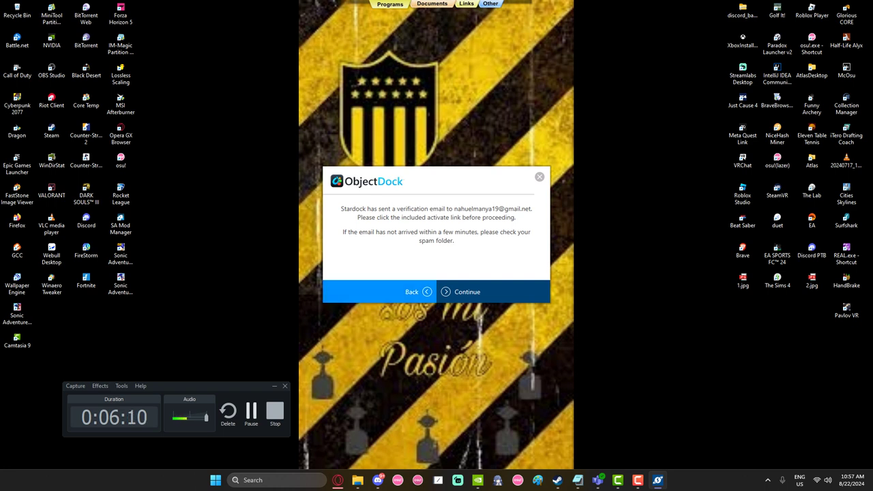
Return to the verification-sent message and open Stardock's activation email in Gmail
click(477, 291)
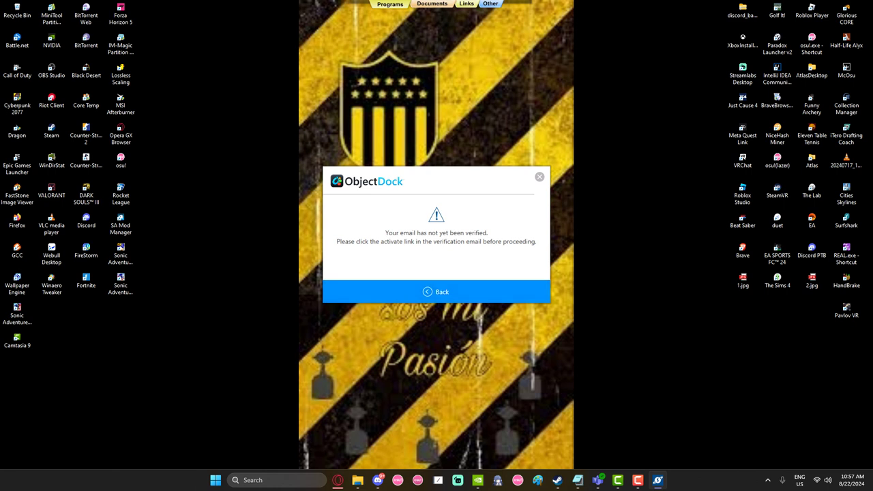
click(436, 291)
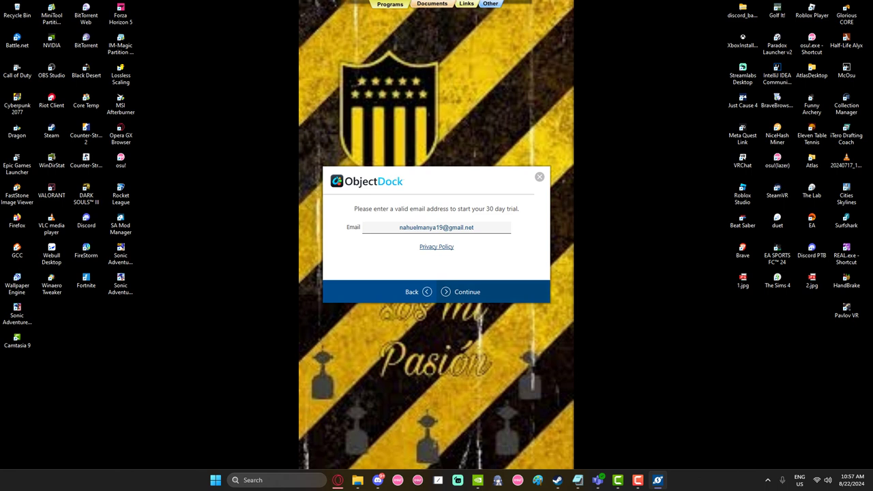
click(637, 480)
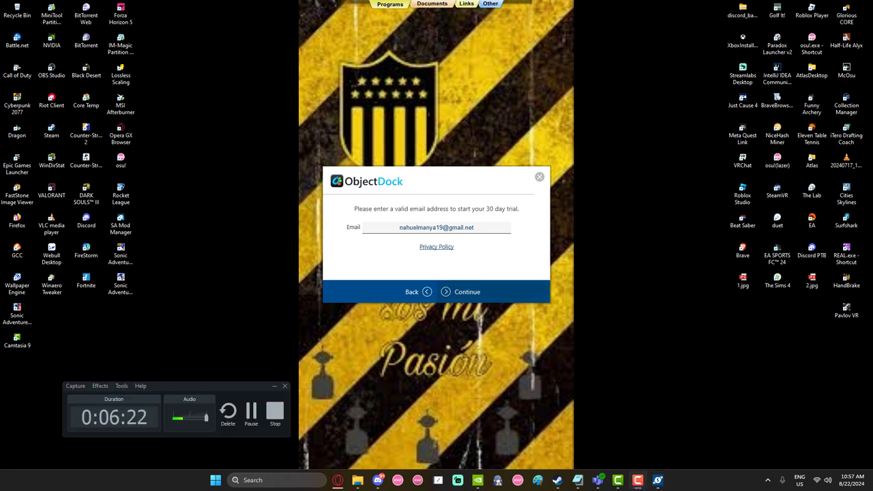
click(251, 410)
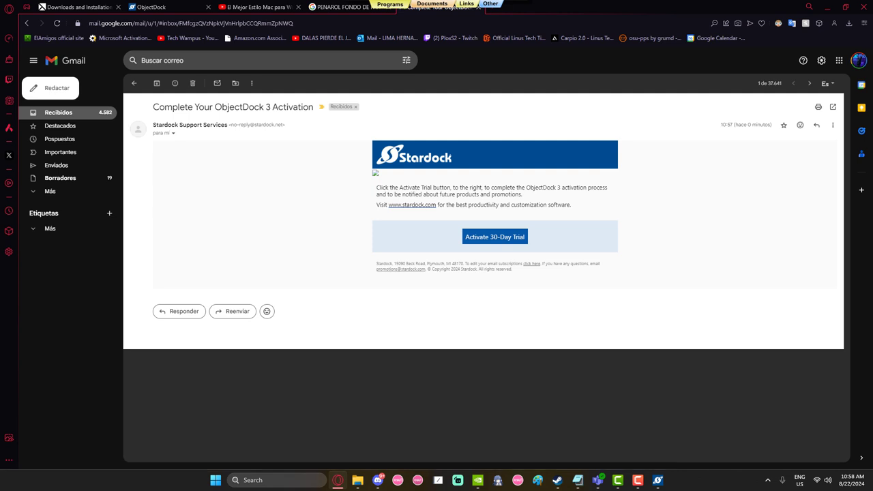
Activate the 30-day trial from the Gmail link and return to the ObjectDock dialog
click(494, 236)
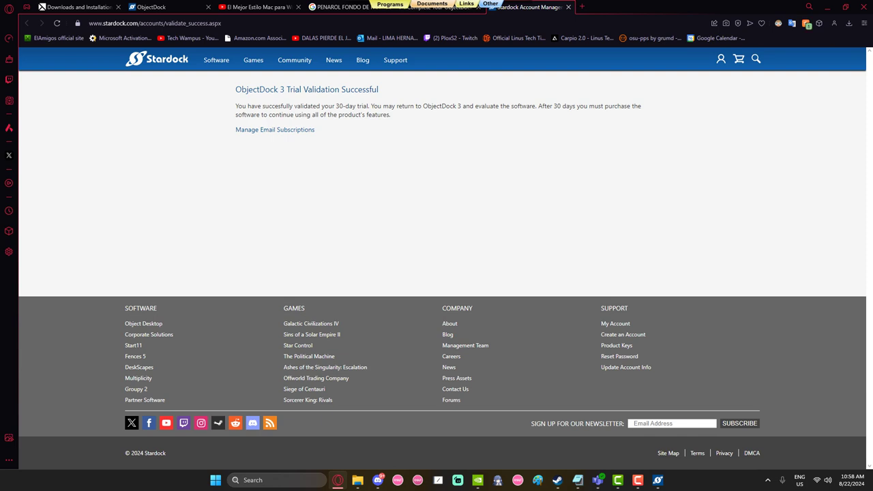
click(827, 6)
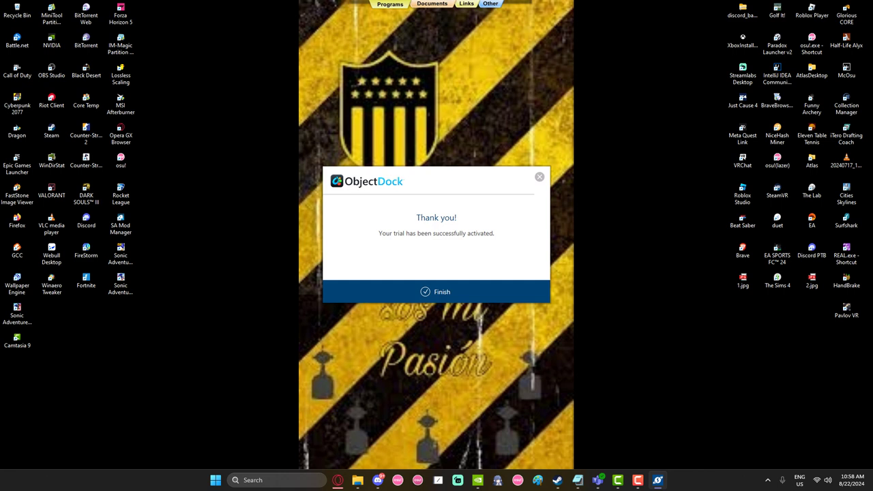
Close the trial confirmation and open 'Set up your docks' from ObjectDock's tray icon
key(Return)
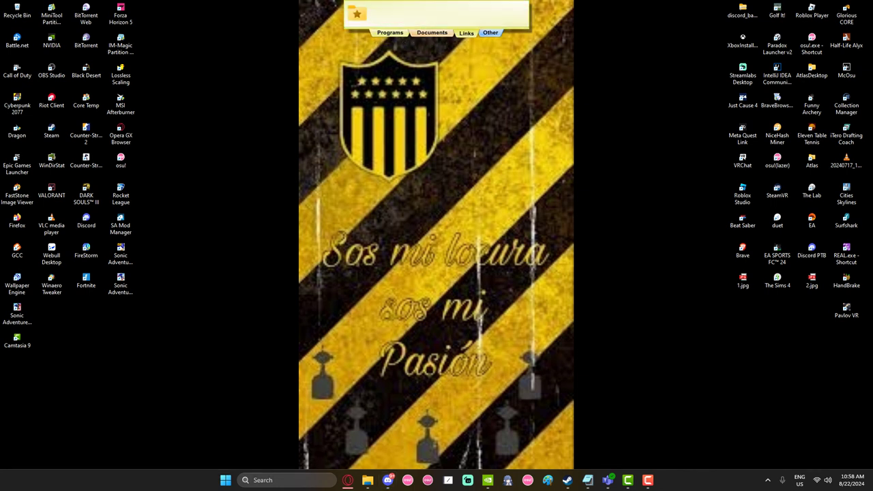
key(super)
key(super)
key(super)
key(super)
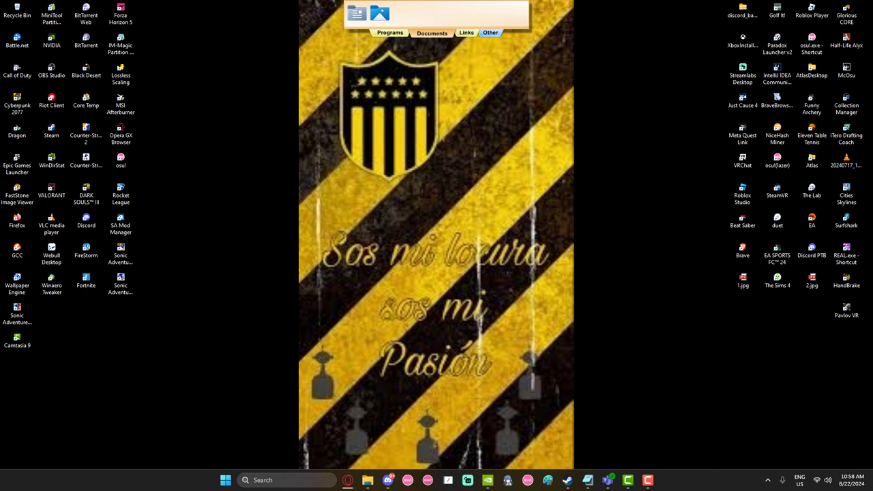
click(767, 480)
drag(731, 415, 731, 415)
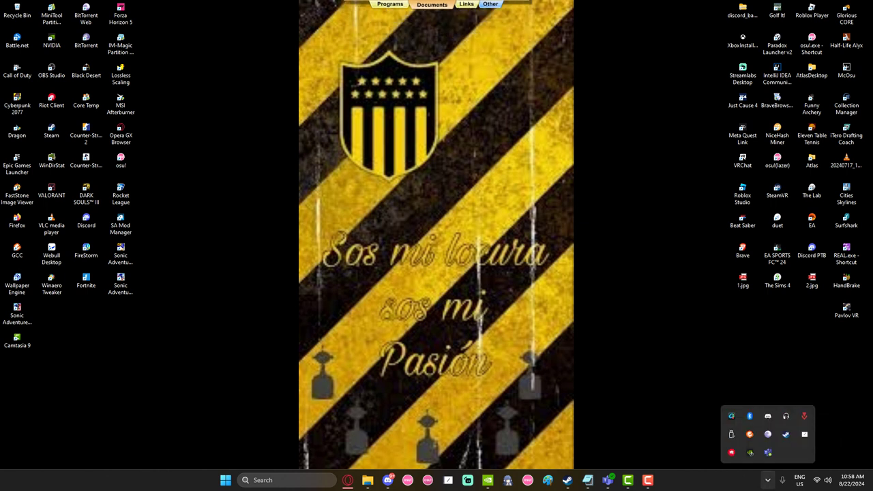
click(731, 416)
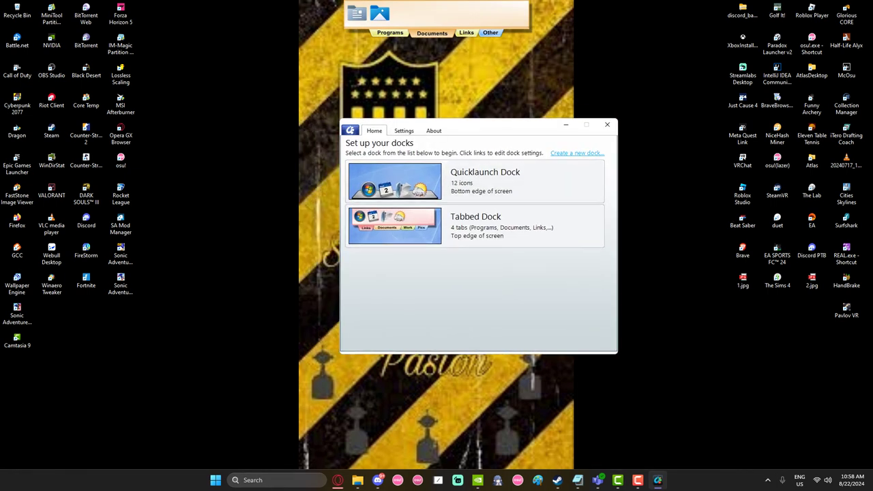
Browse the Settings and About tabs and view the Tabbed and Quicklaunch Dock details
key(ctrl+Tab)
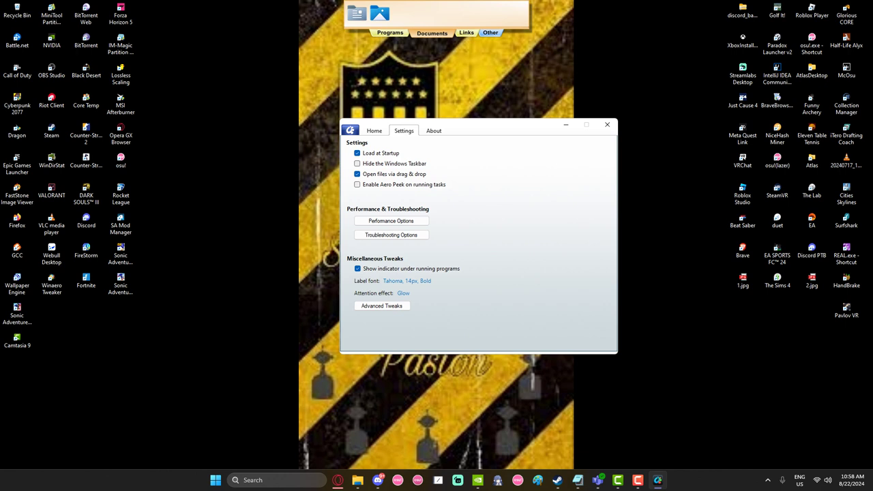
key(ctrl+Tab)
key(ctrl+Tab)
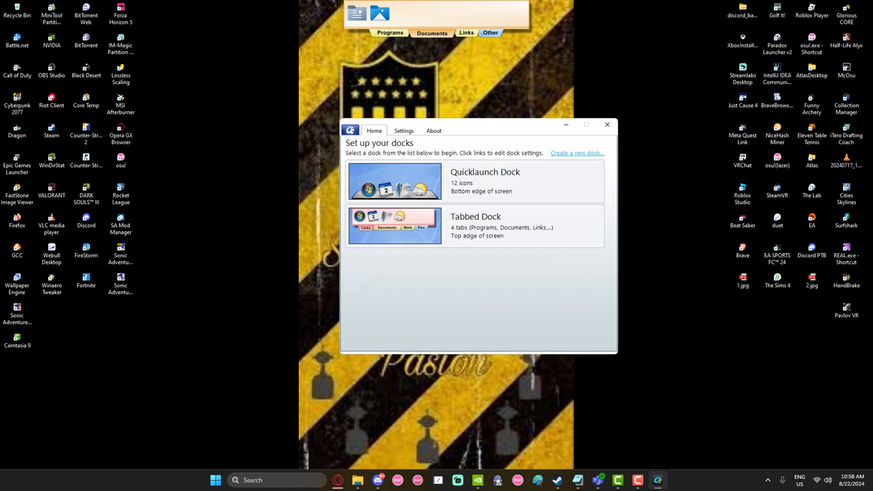
key(Down)
key(Down)
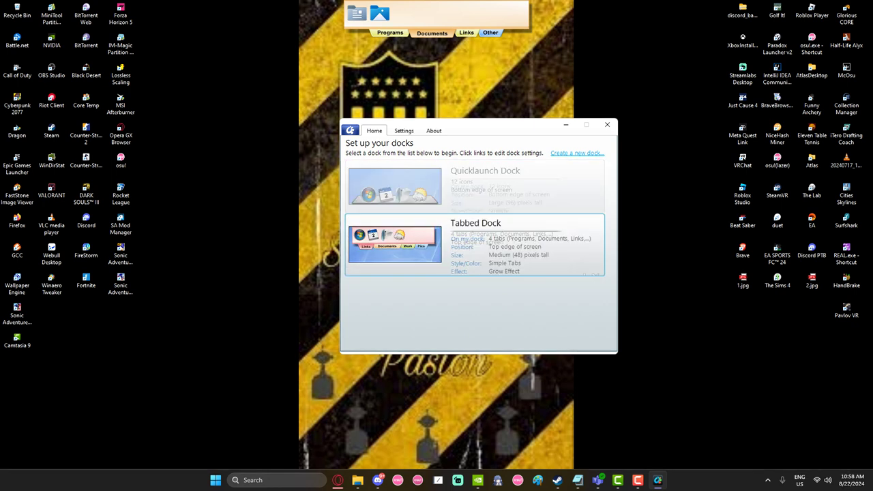
key(Up)
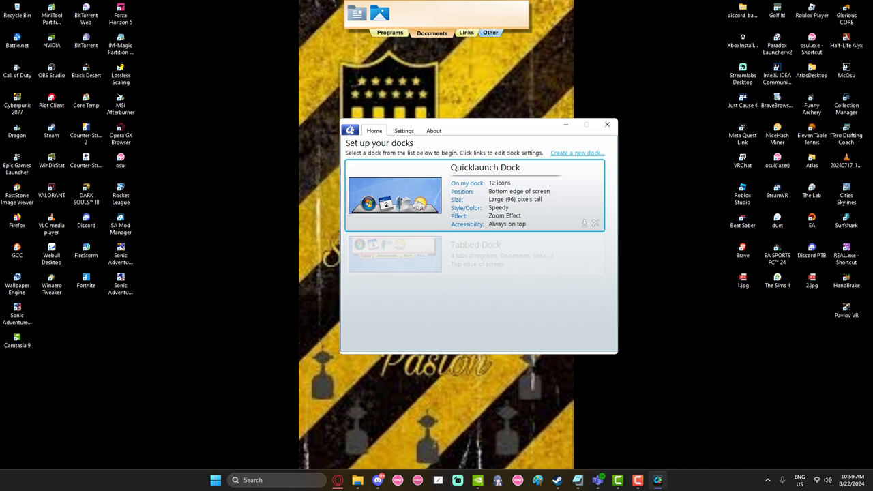
Open and dismiss the Quicklaunch Dock's edit options, select the Tabbed Dock, then minimize the window
click(395, 195)
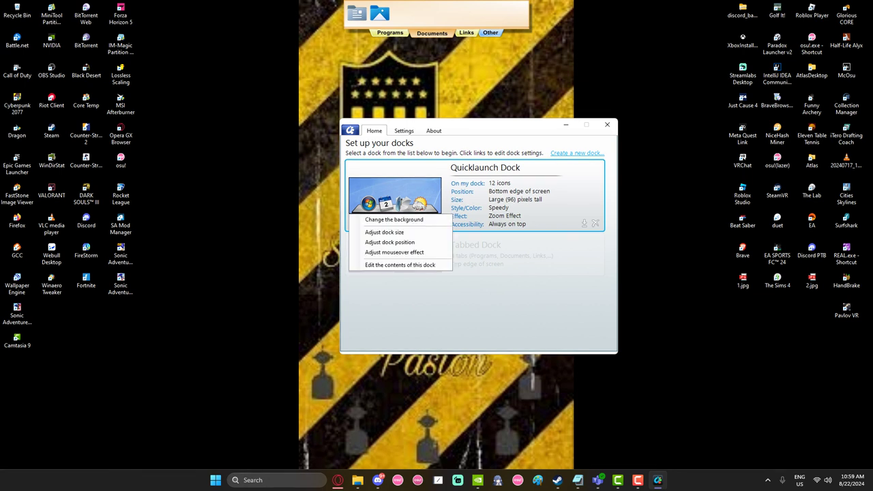
key(Escape)
click(477, 252)
click(404, 130)
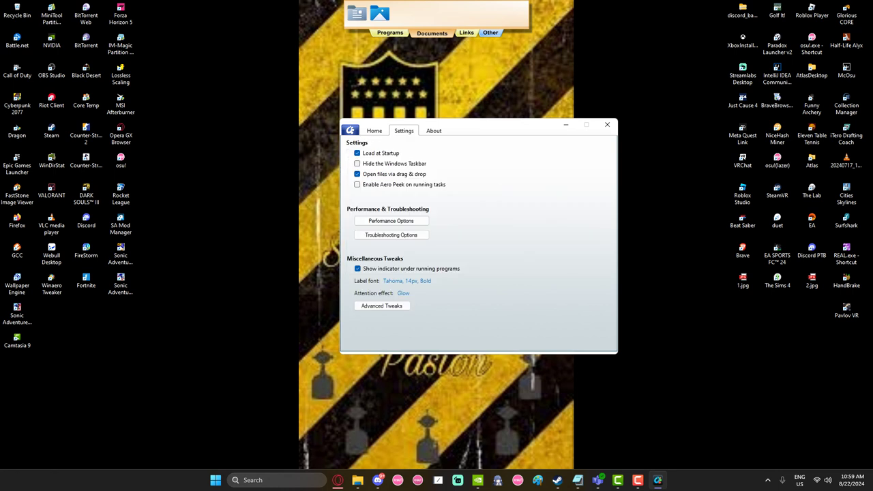
click(566, 124)
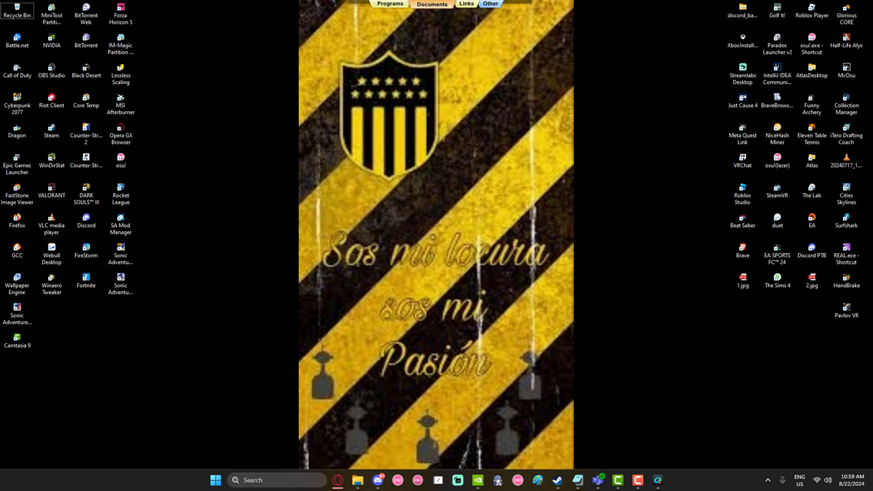
Expand the top dock's Programs tab to show its Start Menu and configuration icons
click(390, 32)
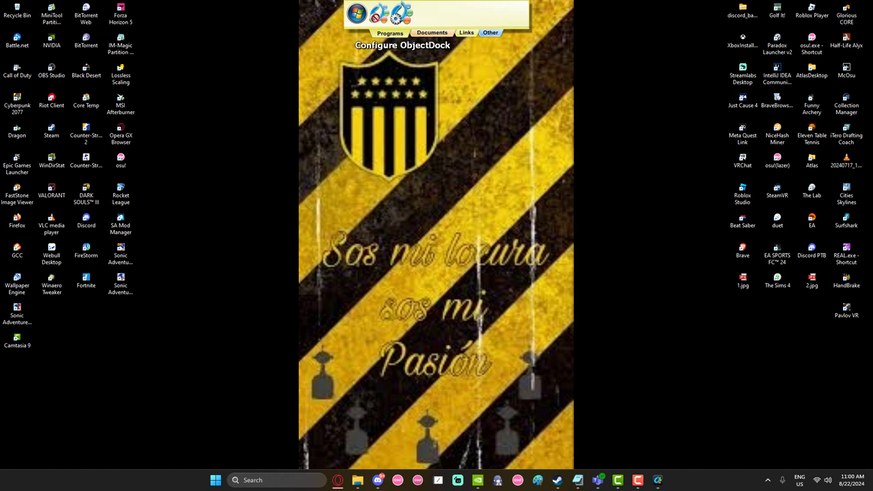
click(638, 480)
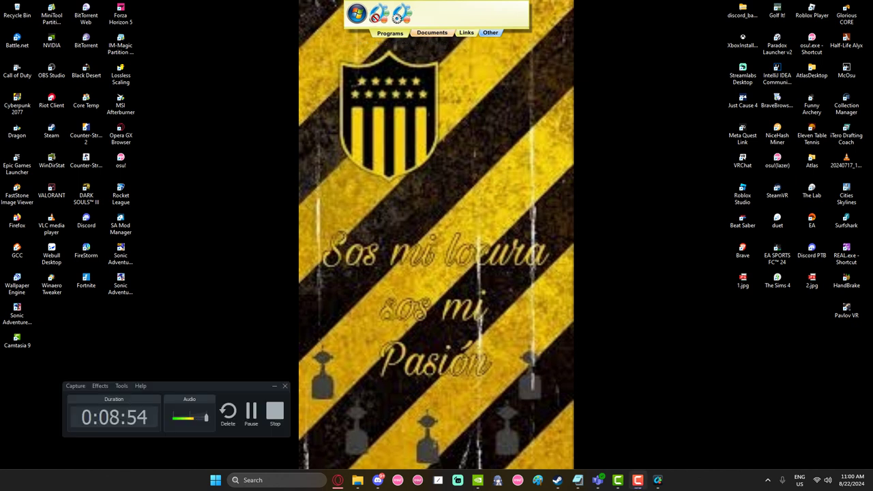
drag(170, 385, 323, 262)
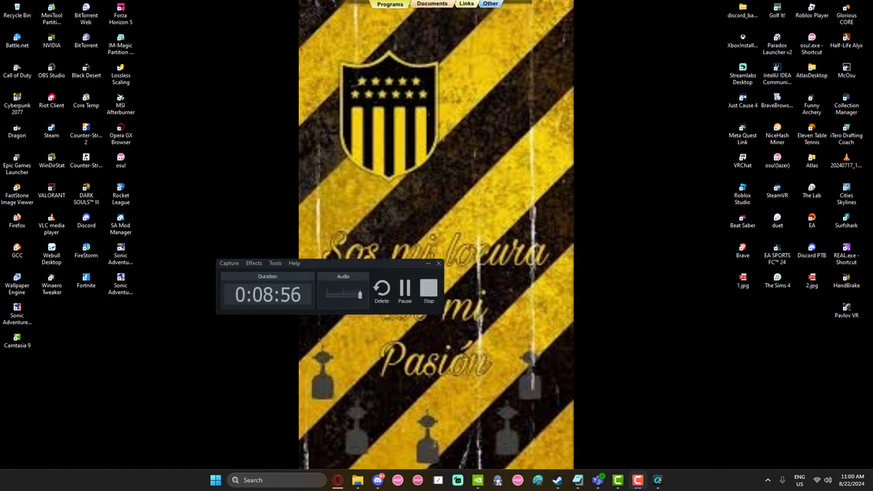